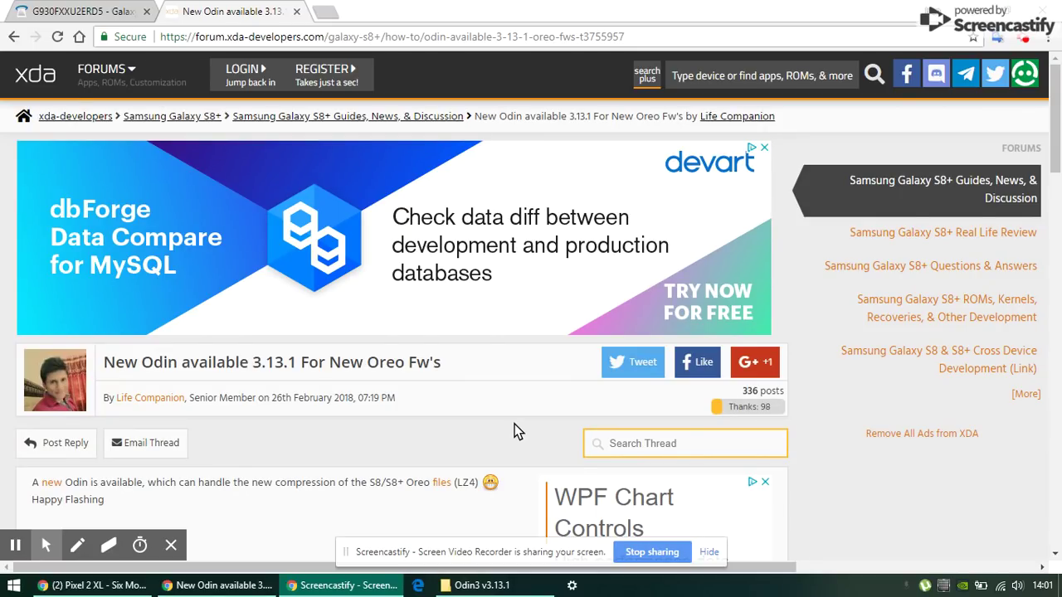
Download the attached Odin3_v3.13.1.zip from the first post of the XDA thread
scroll(503, 403, "down", 1)
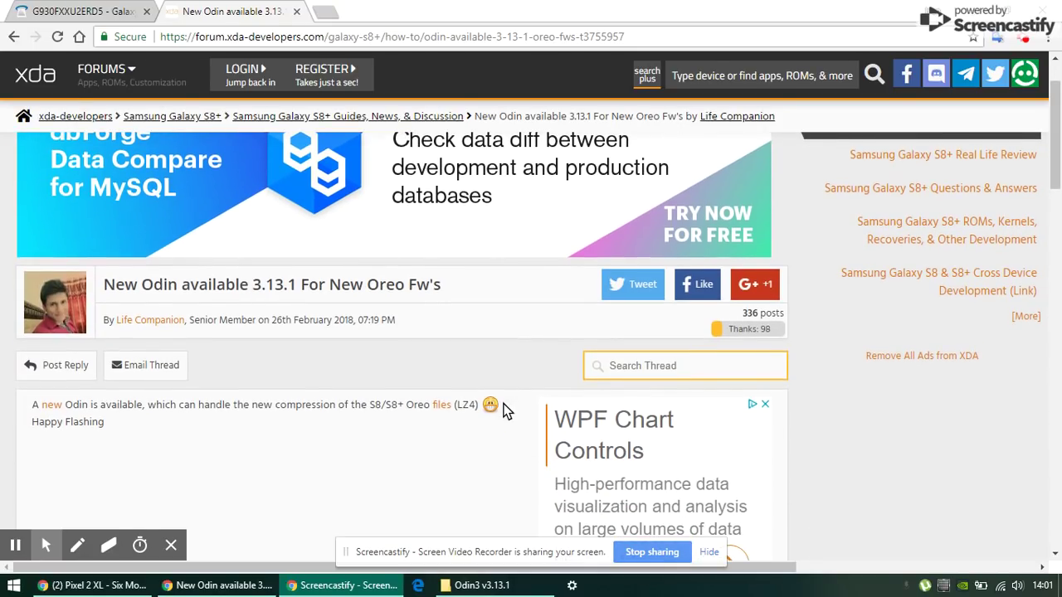
scroll(498, 383, "down", 2)
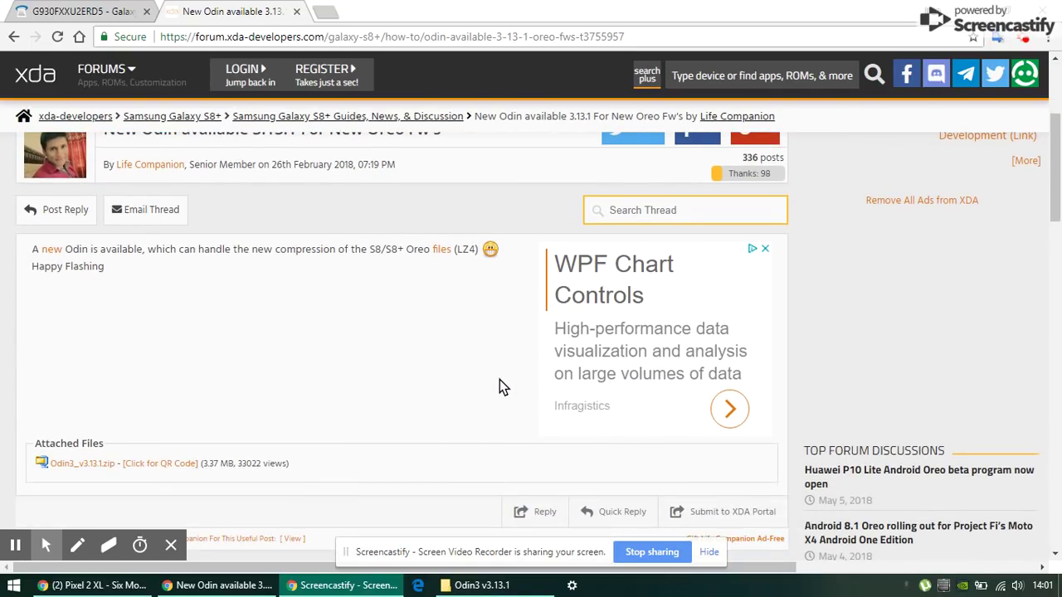
left_click(235, 42)
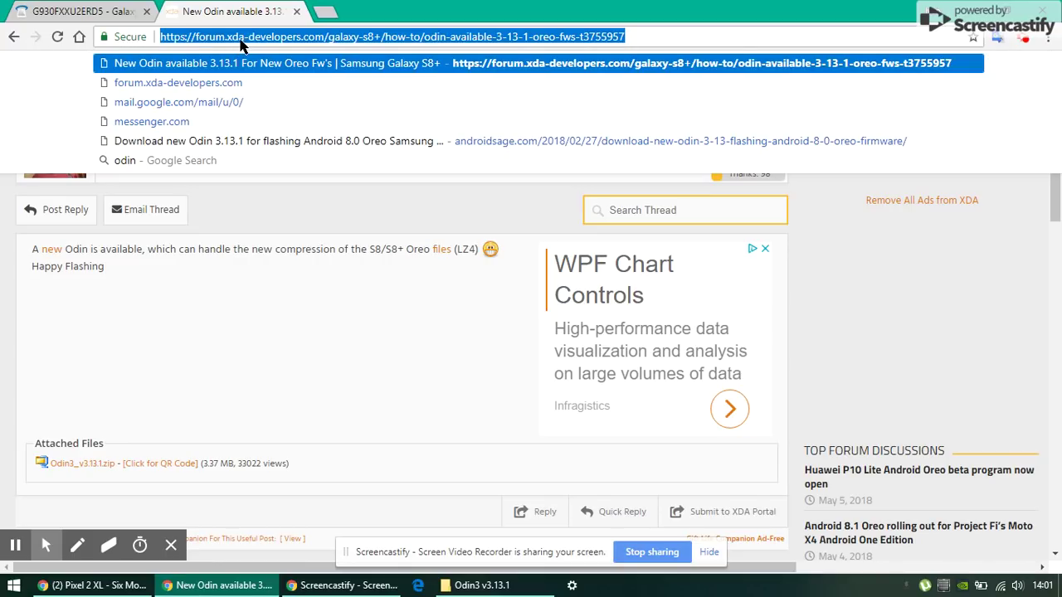
scroll(334, 306, "down", 2)
left_click(333, 299)
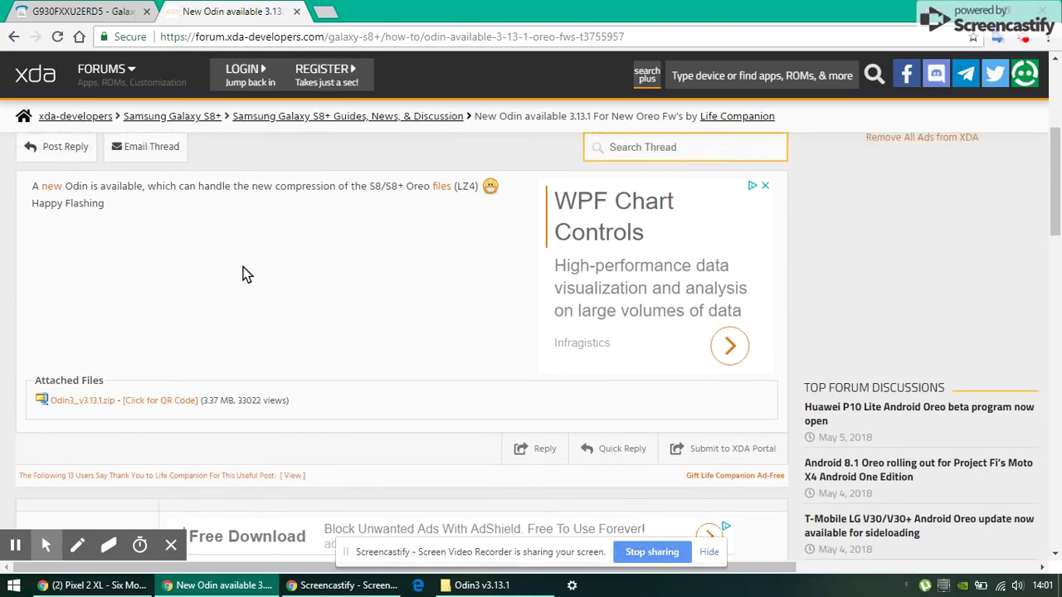
scroll(246, 274, "up", 1)
left_click(82, 464)
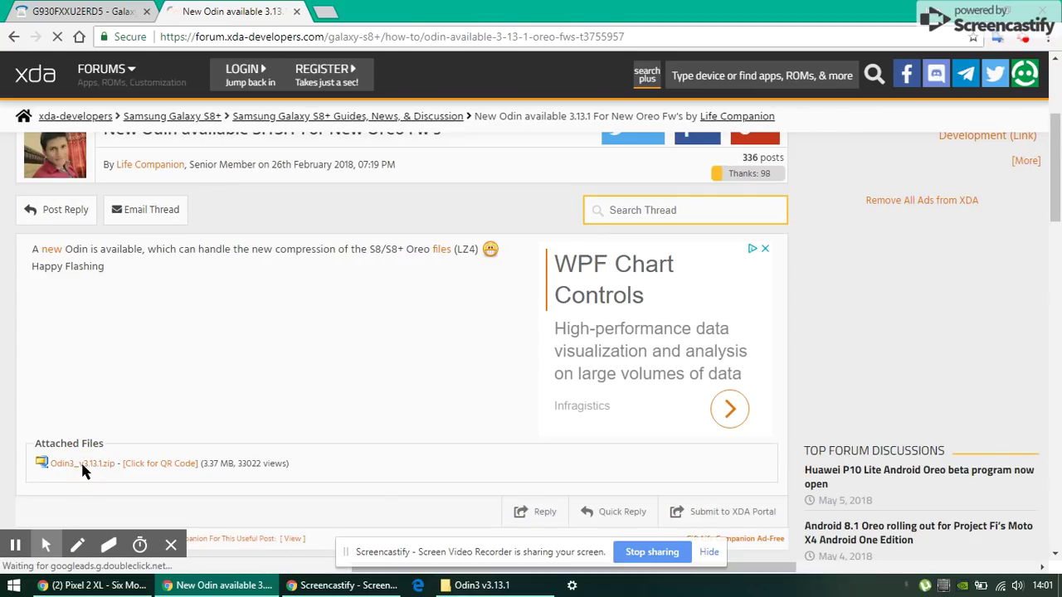
scroll(145, 438, "down", 1)
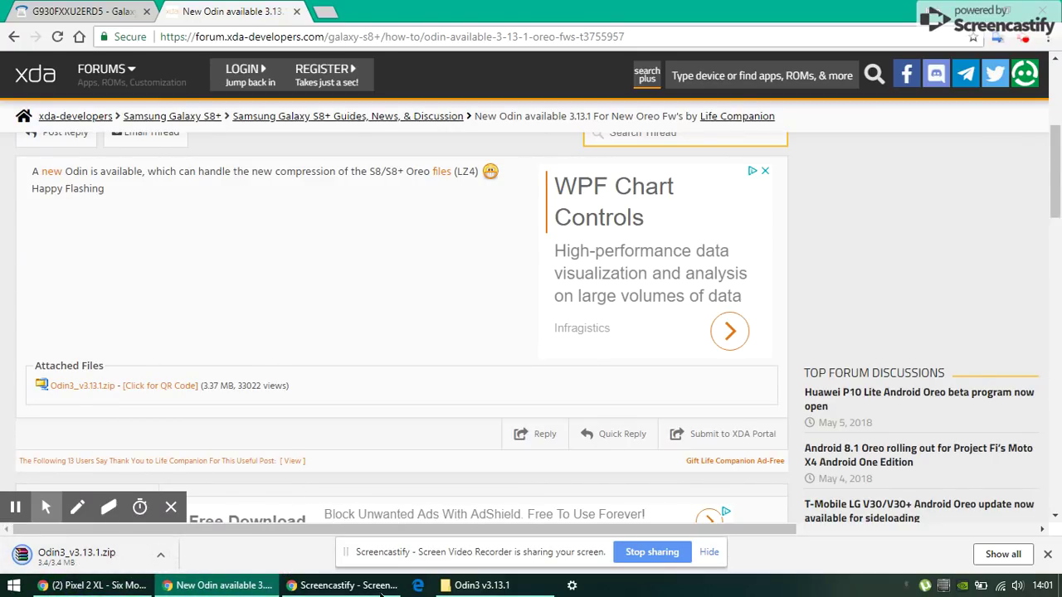
Switch to the Odin3 v3.13.1 folder, launch Odin3 v3.13.1 from it and close the folder window
left_click(477, 586)
left_click_drag(242, 267, 644, 368)
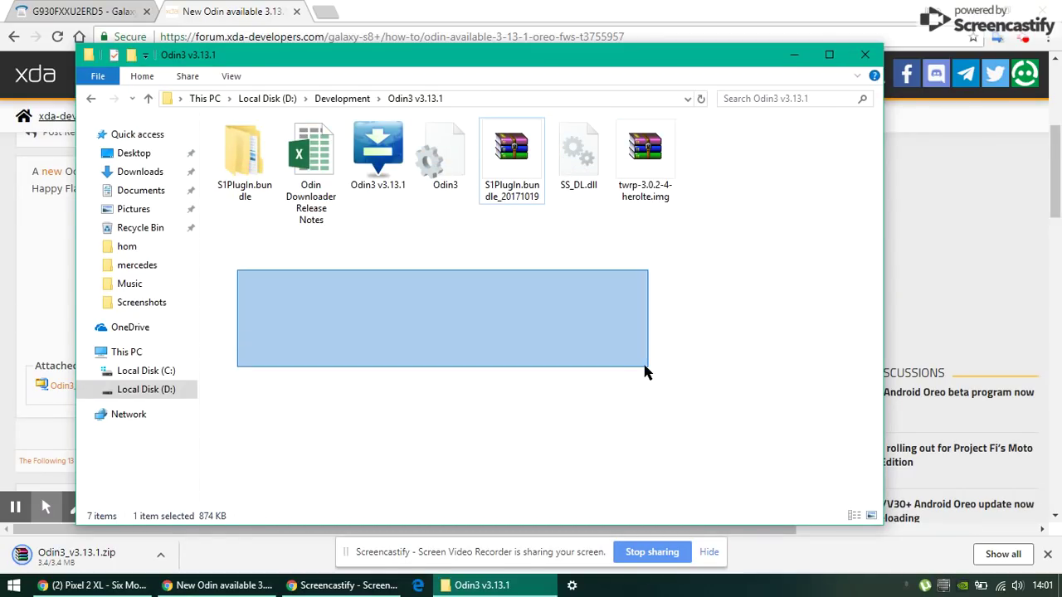
left_click(645, 158)
left_click_drag(598, 222, 98, 133)
left_click(415, 282)
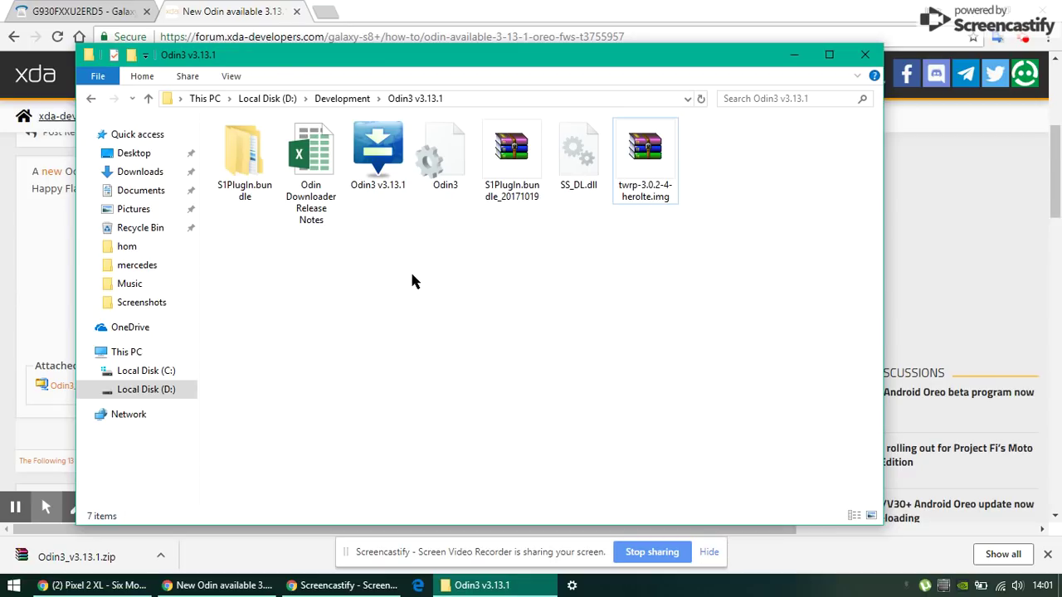
double_click(377, 153)
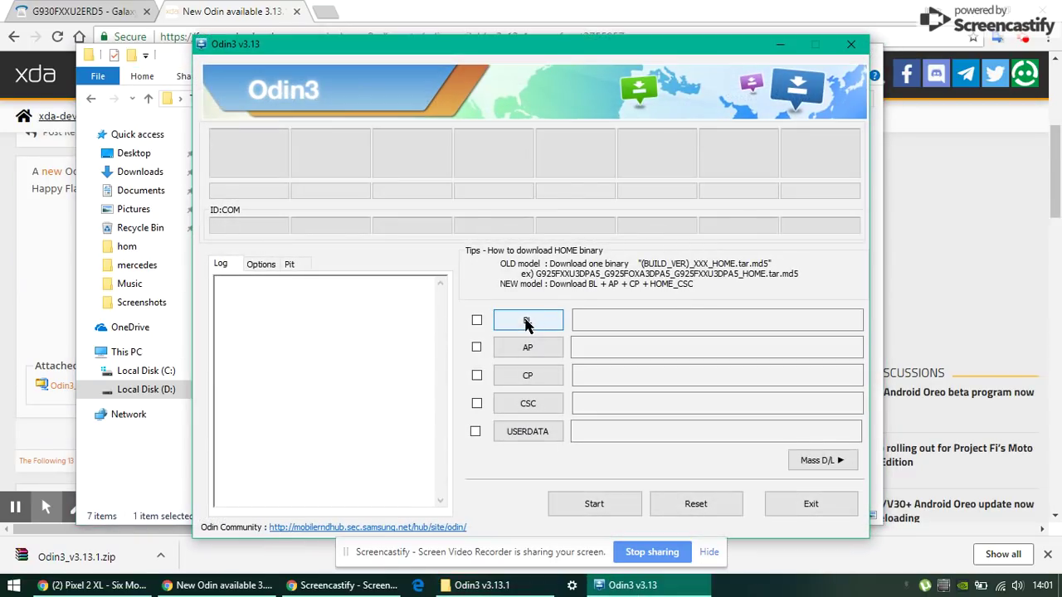
left_click(806, 53)
left_click(859, 57)
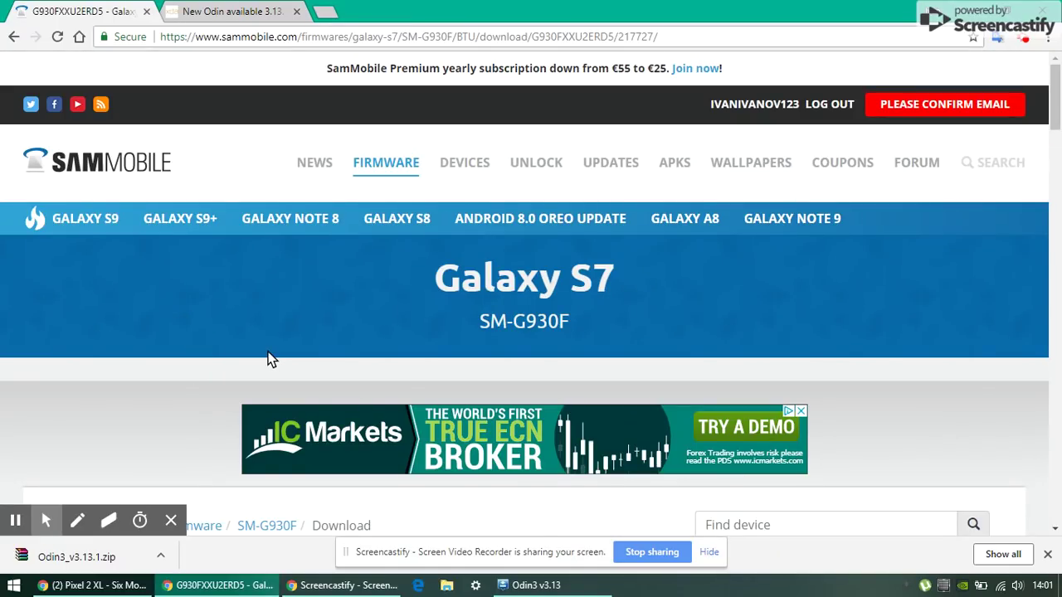
In SamMobile's firmware section, search for G930F and open the results for Galaxy S7 (SM-G930F)
scroll(265, 357, "down", 5)
scroll(326, 345, "up", 5)
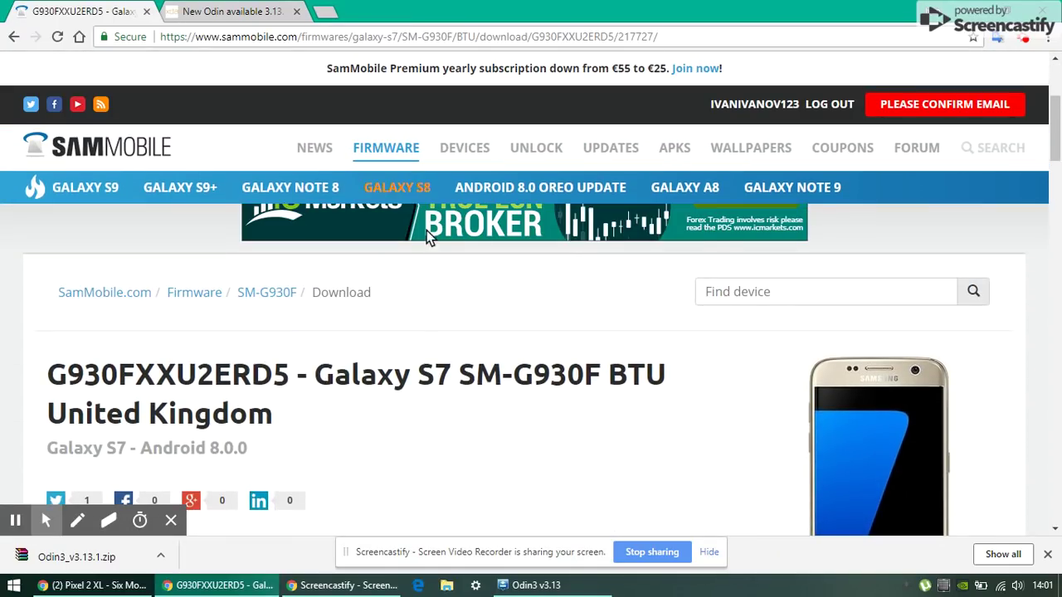
left_click(390, 163)
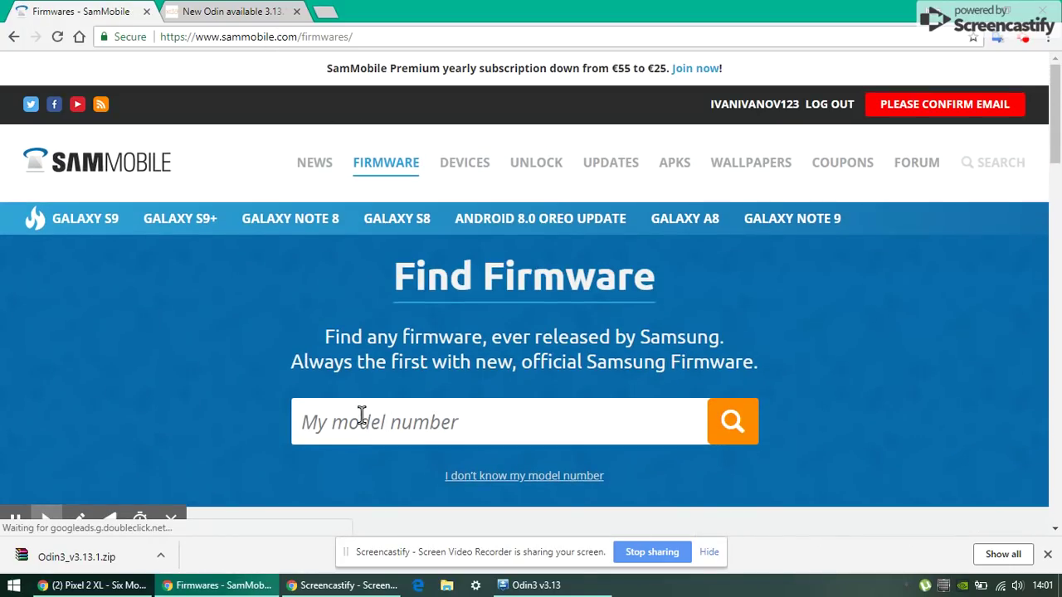
left_click(363, 418)
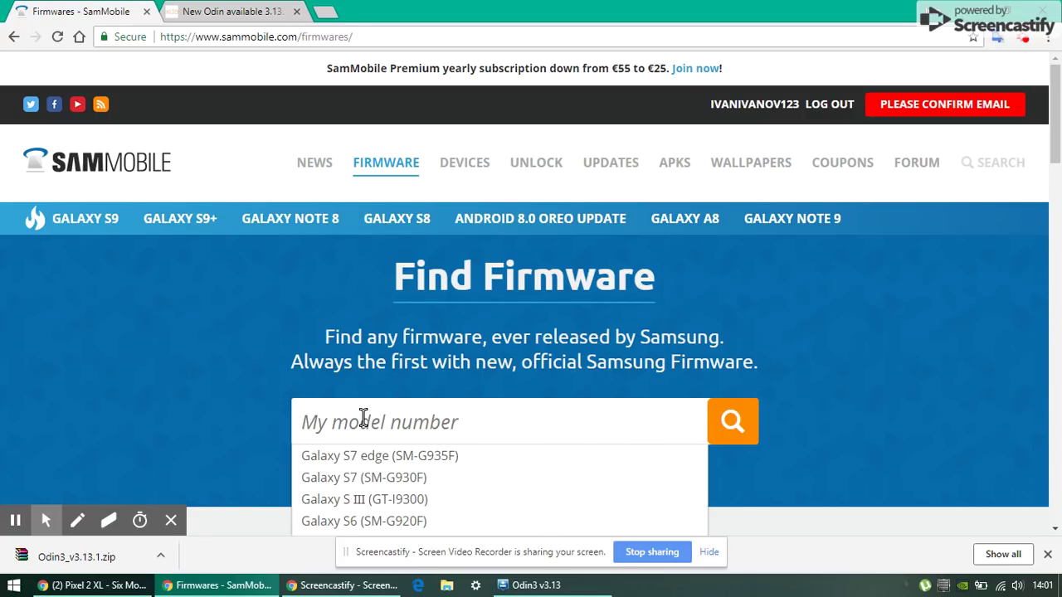
type("G930F")
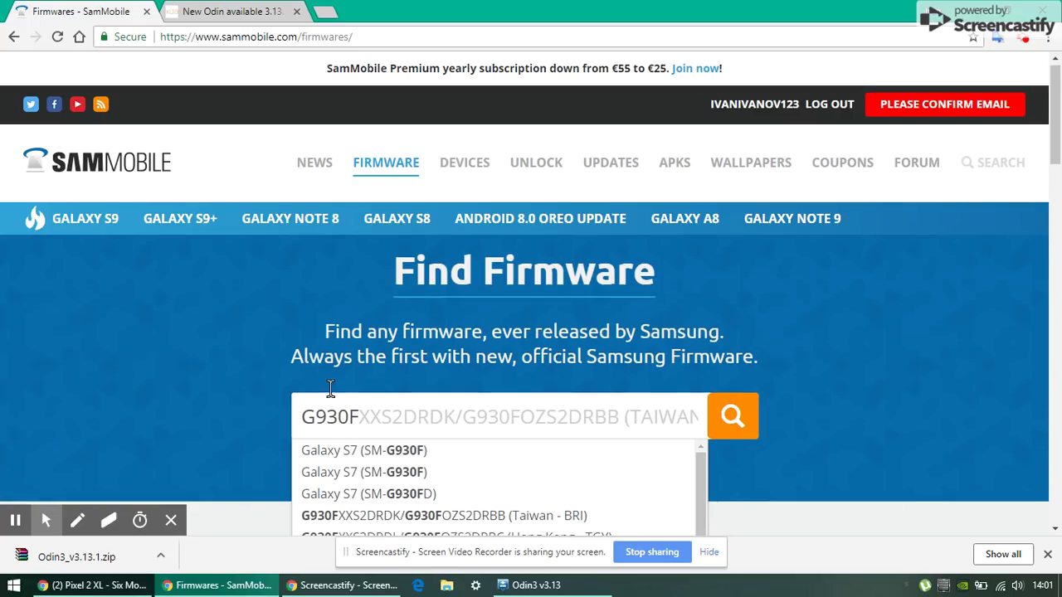
scroll(363, 418, "down", 1)
left_click(365, 375)
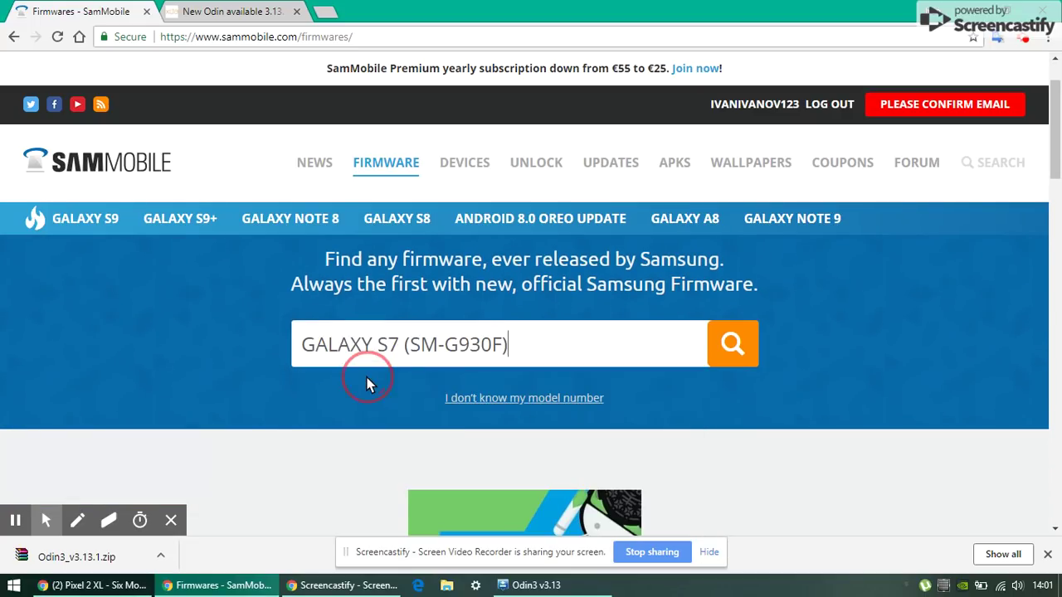
left_click(732, 346)
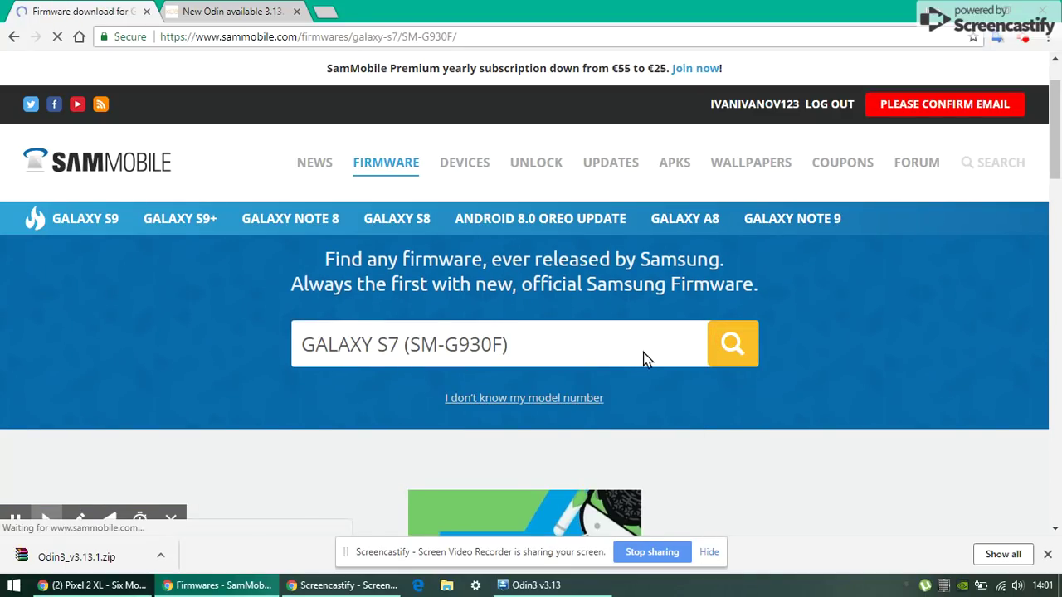
Open the download page of the United Kingdom Android 8.0.0 firmware G930FXXU2ERD5 dated 2018-05-01
scroll(553, 379, "down", 6)
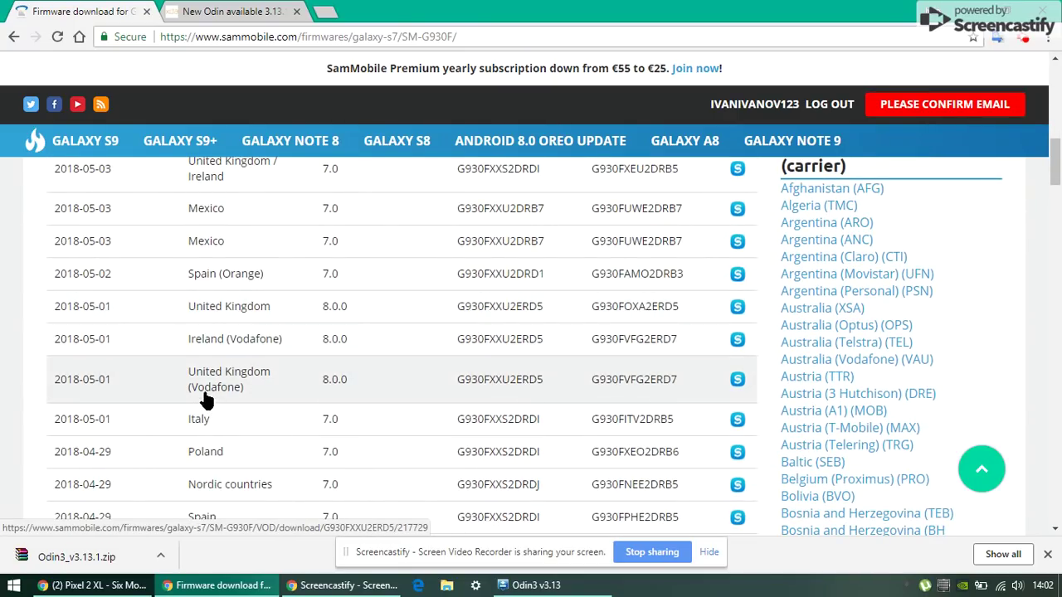
left_click(247, 311)
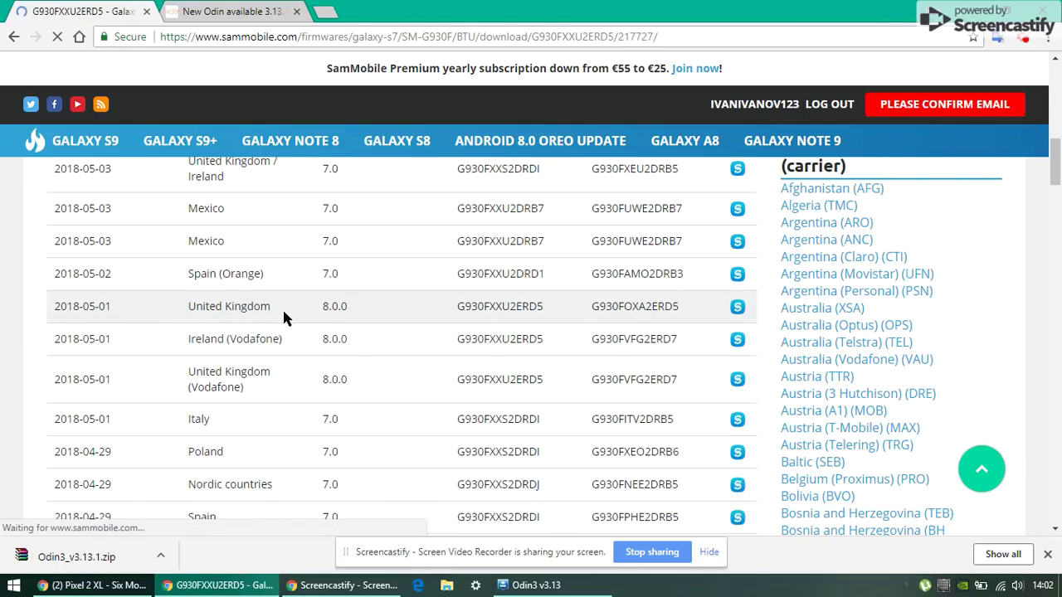
Start the free Wait & Download of the firmware and cancel it
scroll(286, 315, "down", 5)
scroll(306, 310, "down", 3)
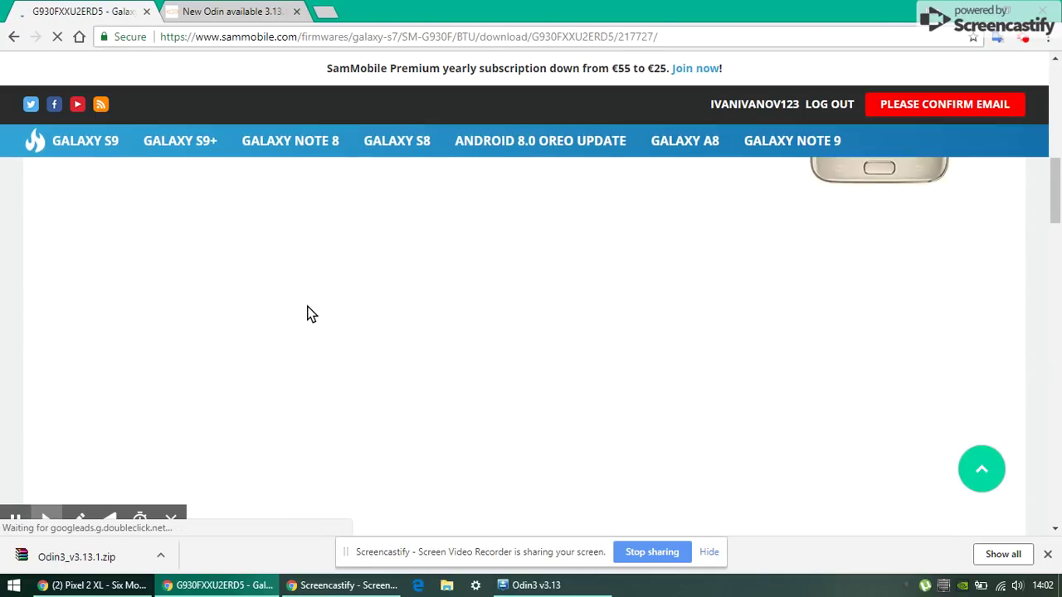
scroll(308, 313, "down", 7)
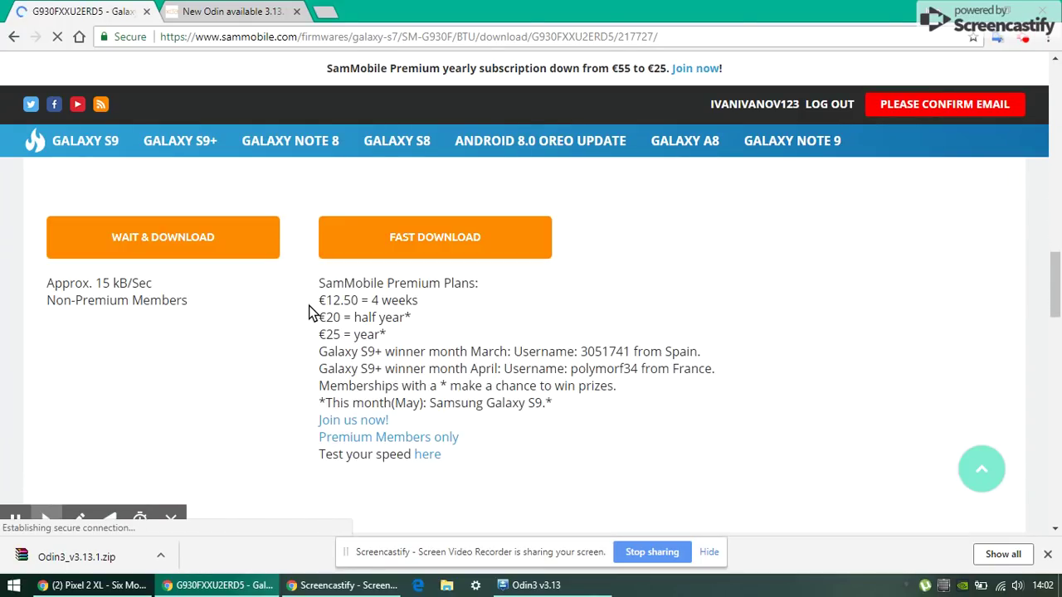
left_click(164, 240)
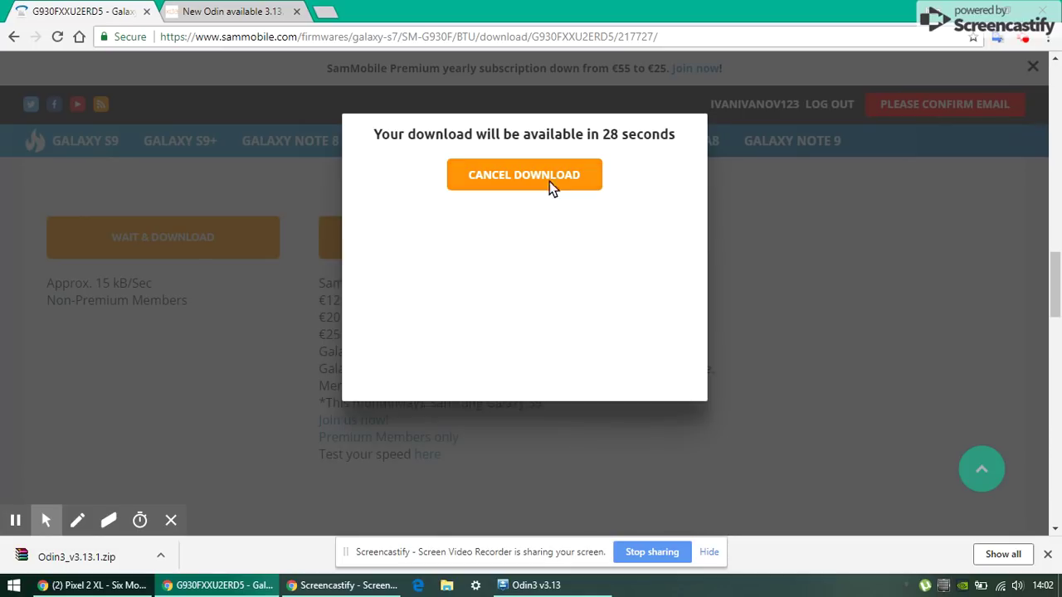
left_click(547, 177)
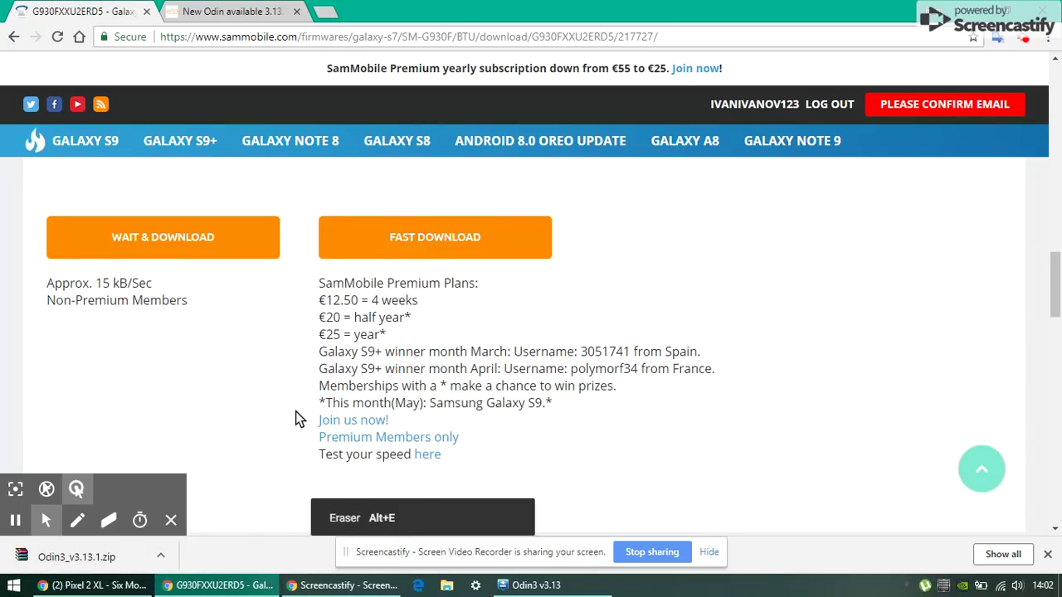
Examine the extracted AP, BL, CP, CSC and HOME_CSC firmware files in File Explorer's Downloads folder, and close the window
key("super+e")
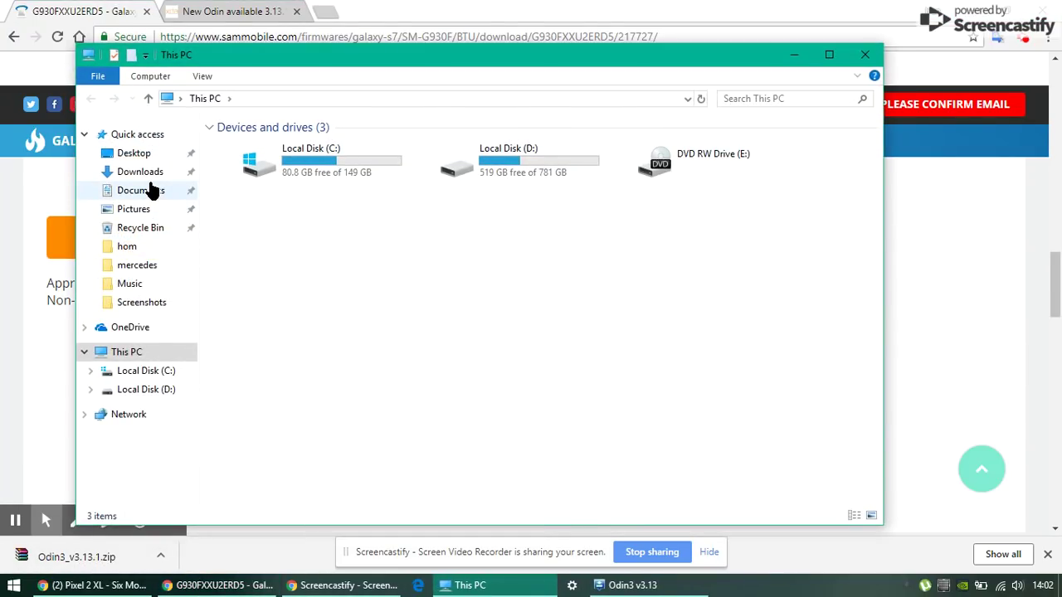
left_click(149, 172)
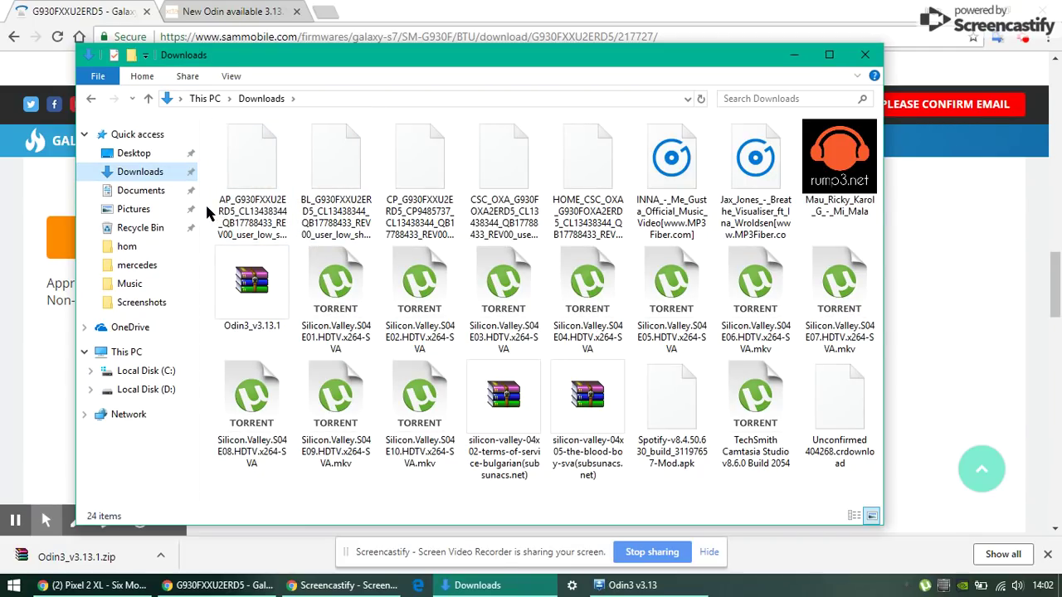
left_click_drag(205, 207, 591, 150)
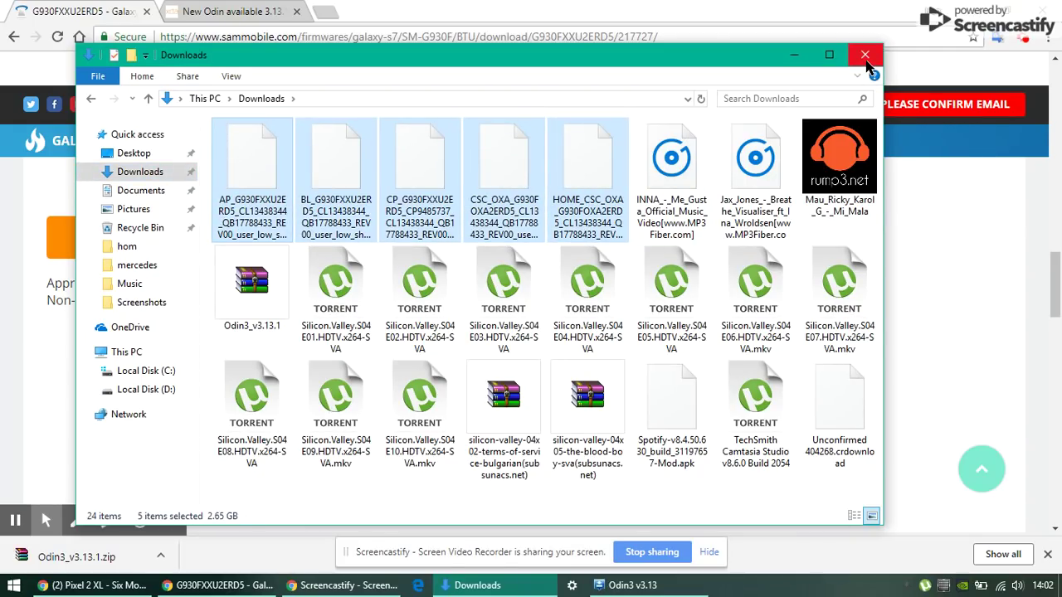
left_click(866, 54)
Switch to Odin3 and load the BL_G930FXXU2ERD5 file into the BL slot and the CP_G930FXXU2ERD5 file into the CP slot
left_click(538, 585)
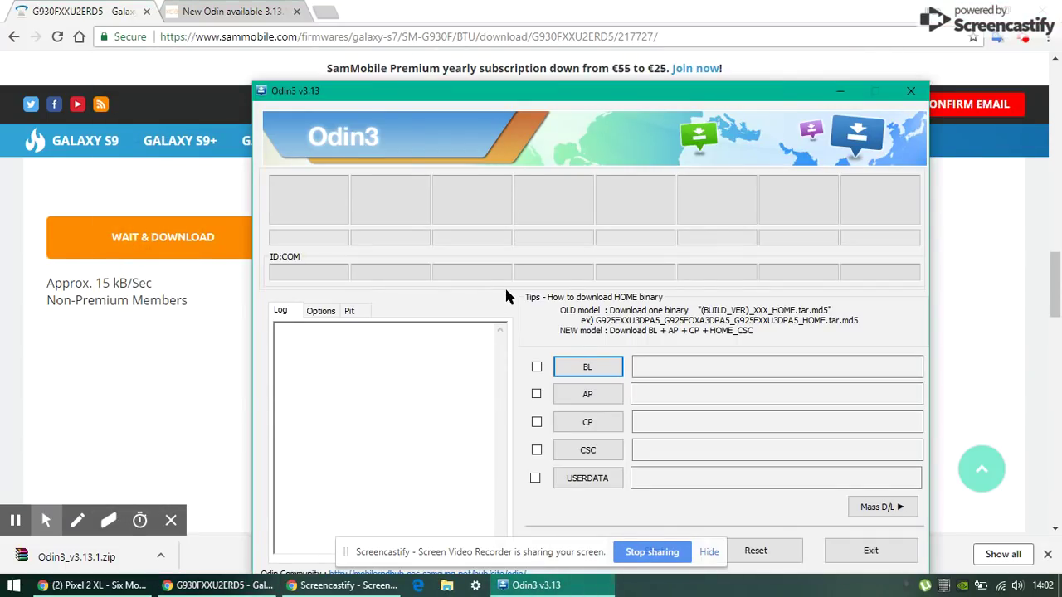
left_click(577, 365)
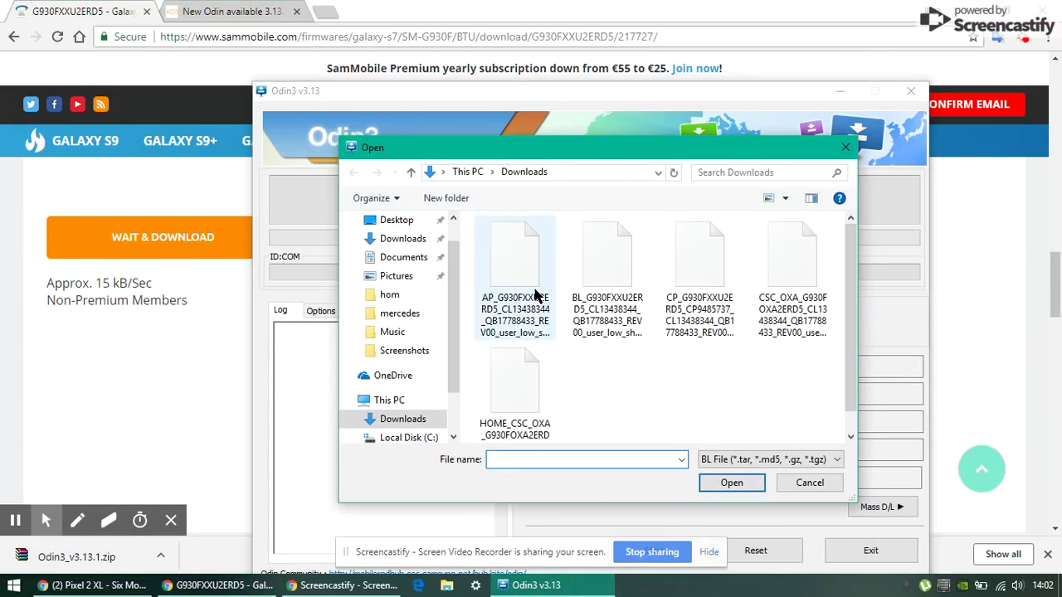
left_click(605, 278)
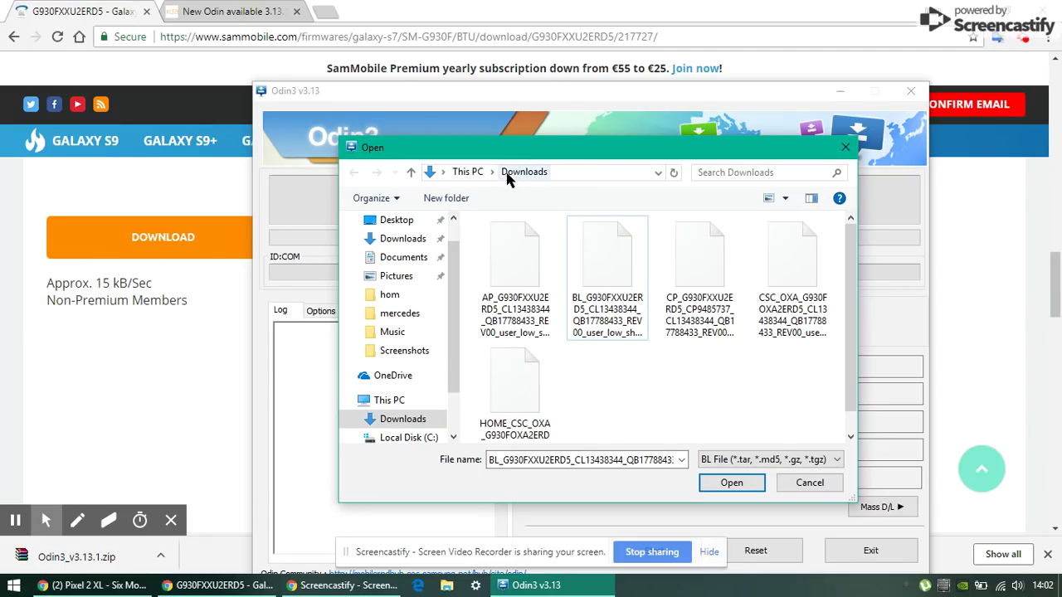
left_click(161, 366)
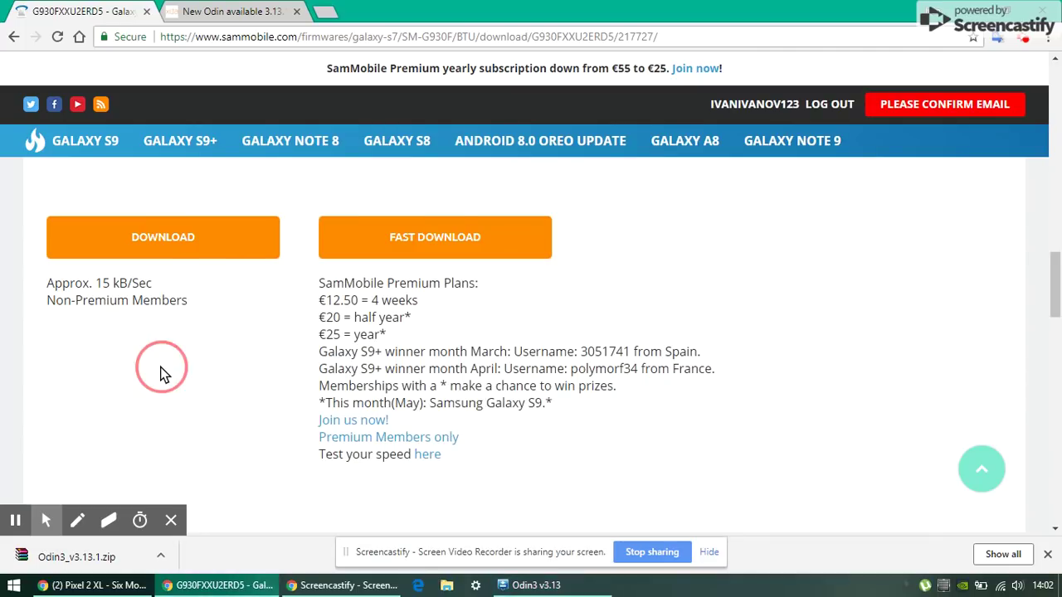
left_click(535, 585)
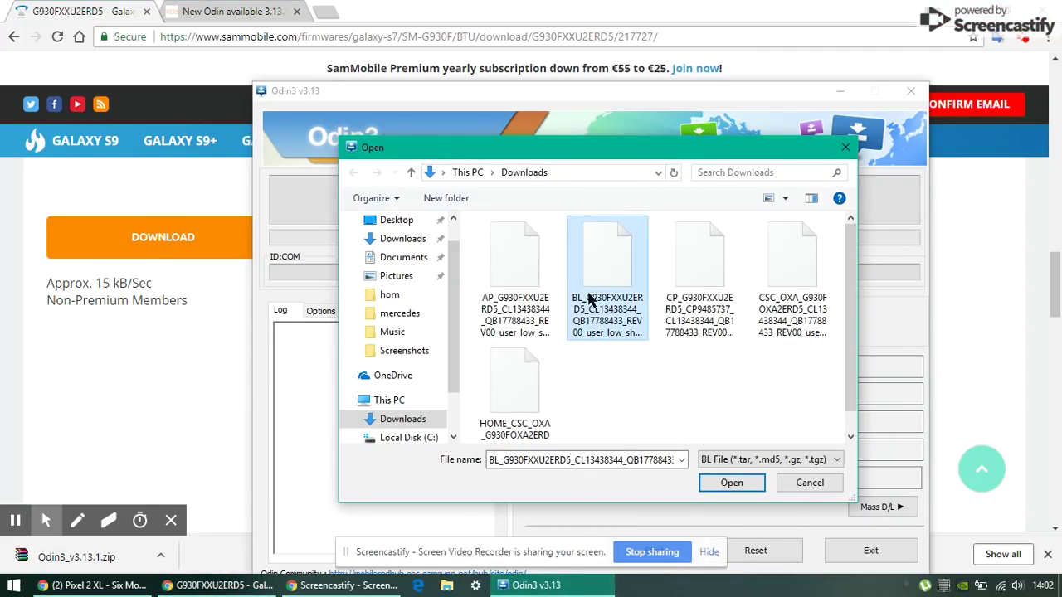
double_click(608, 313)
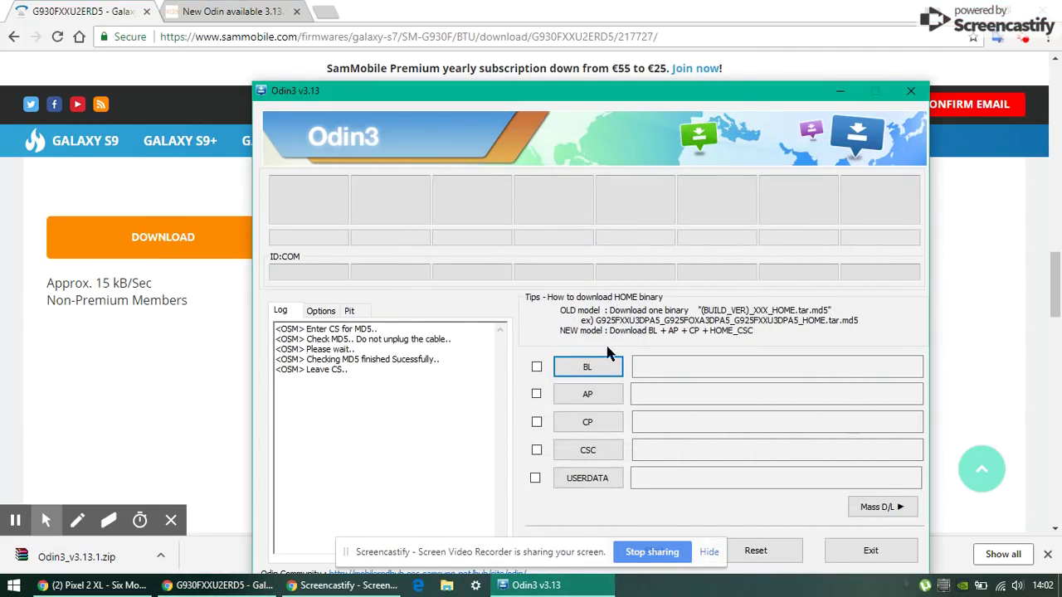
left_click(588, 422)
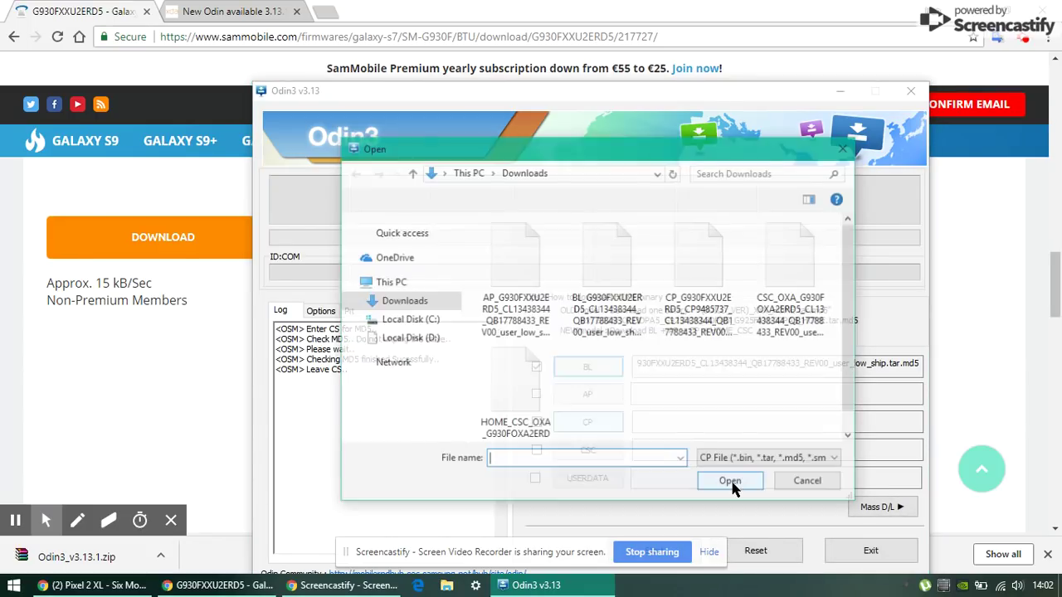
double_click(701, 277)
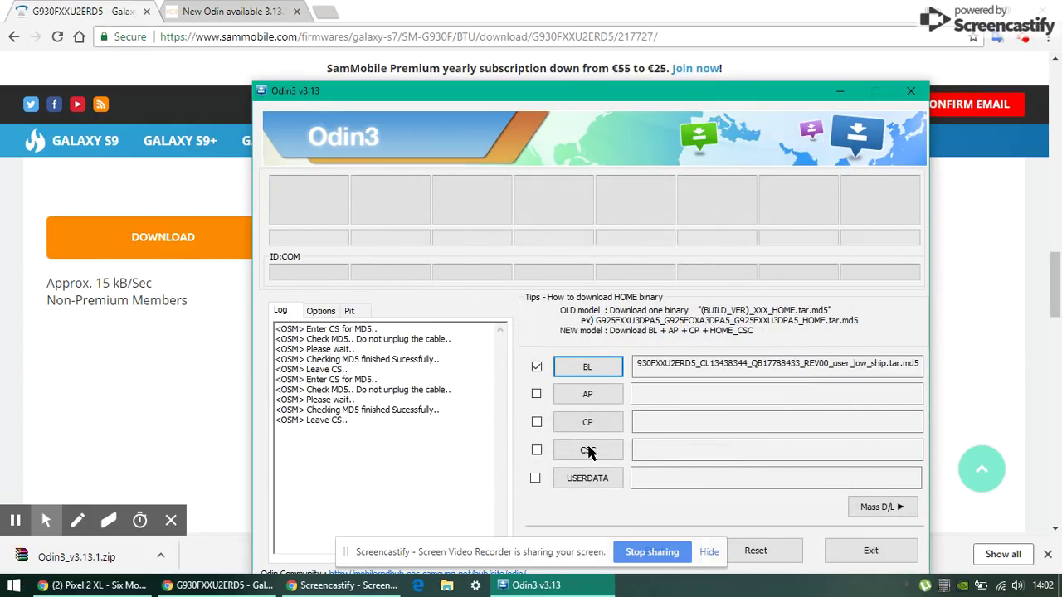
Load the CSC_OXA_G930FOXA2ERD5 file from the Downloads folder into the CSC slot
left_click(588, 455)
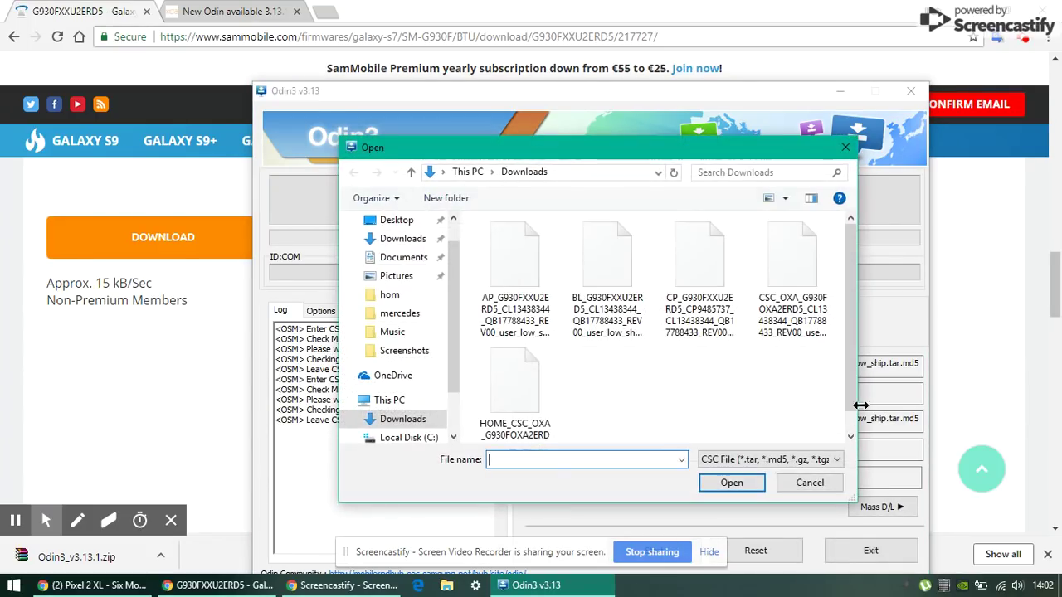
scroll(851, 375, "down", 2)
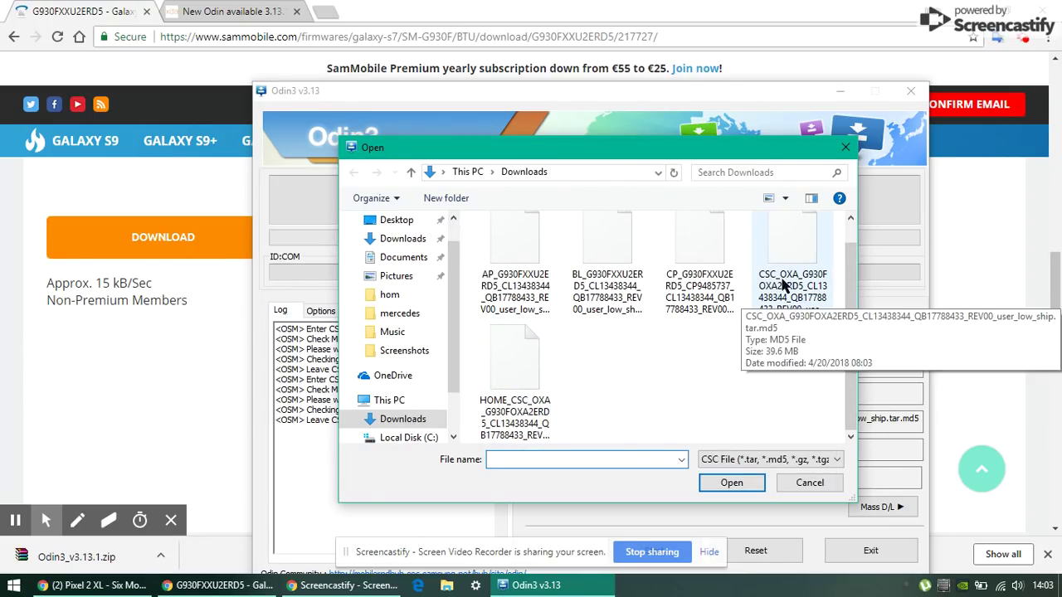
scroll(796, 332, "up", 1)
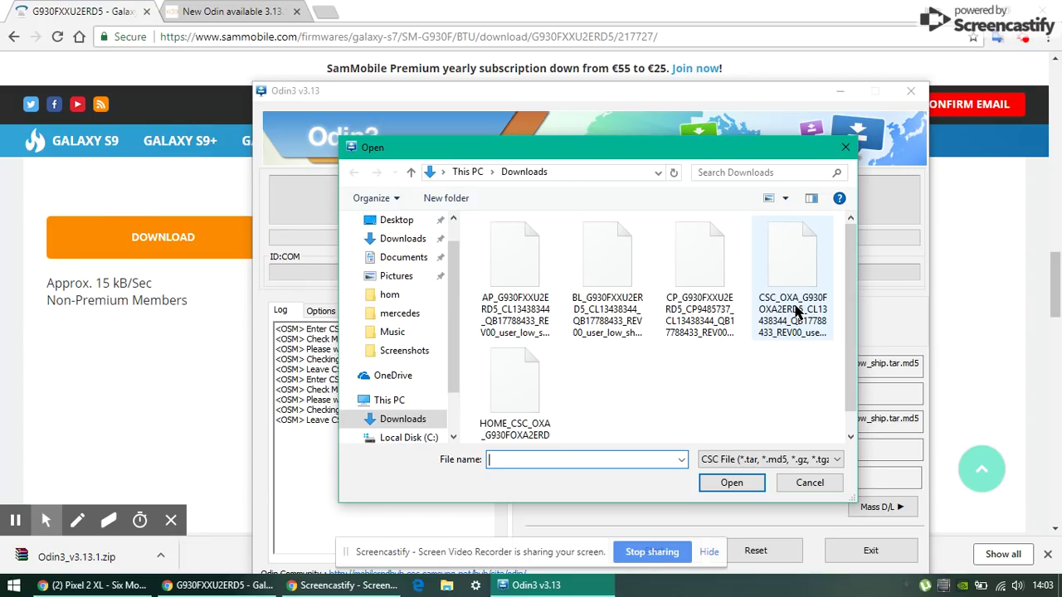
scroll(773, 375, "down", 1)
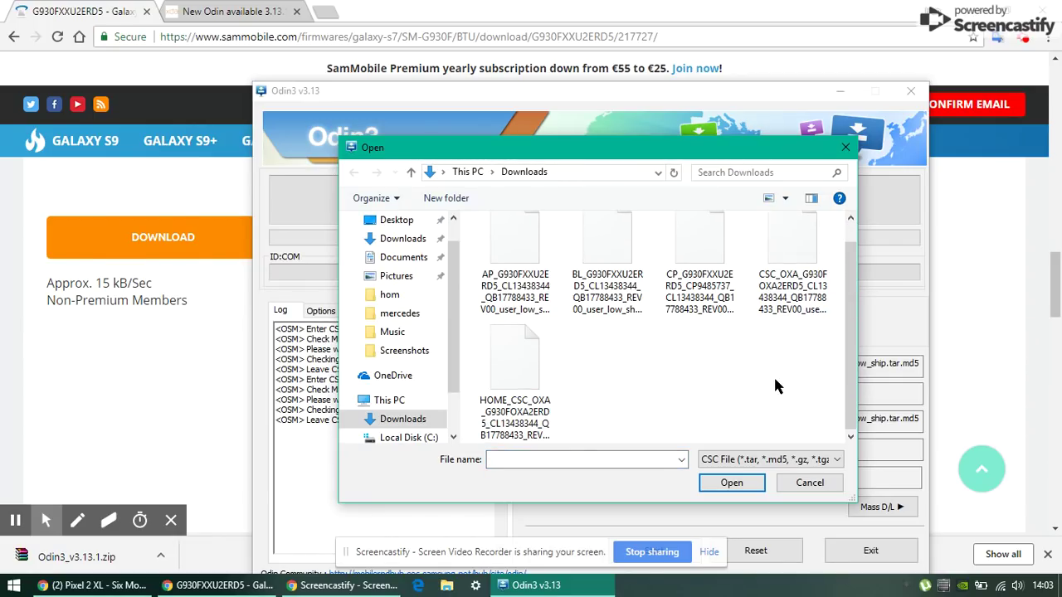
left_click(534, 388)
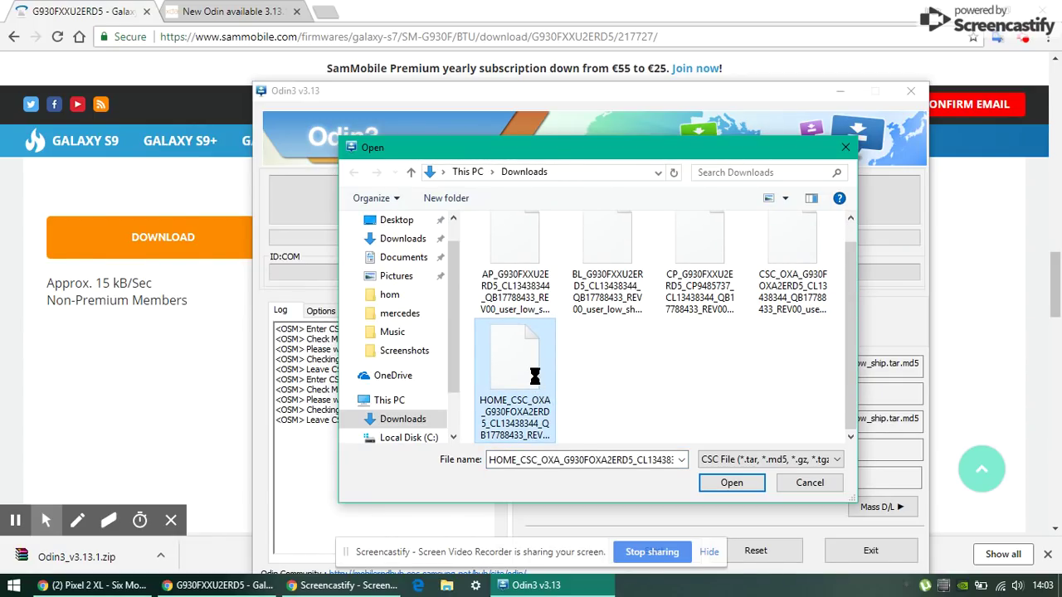
right_click(538, 378)
left_click(655, 373)
double_click(792, 299)
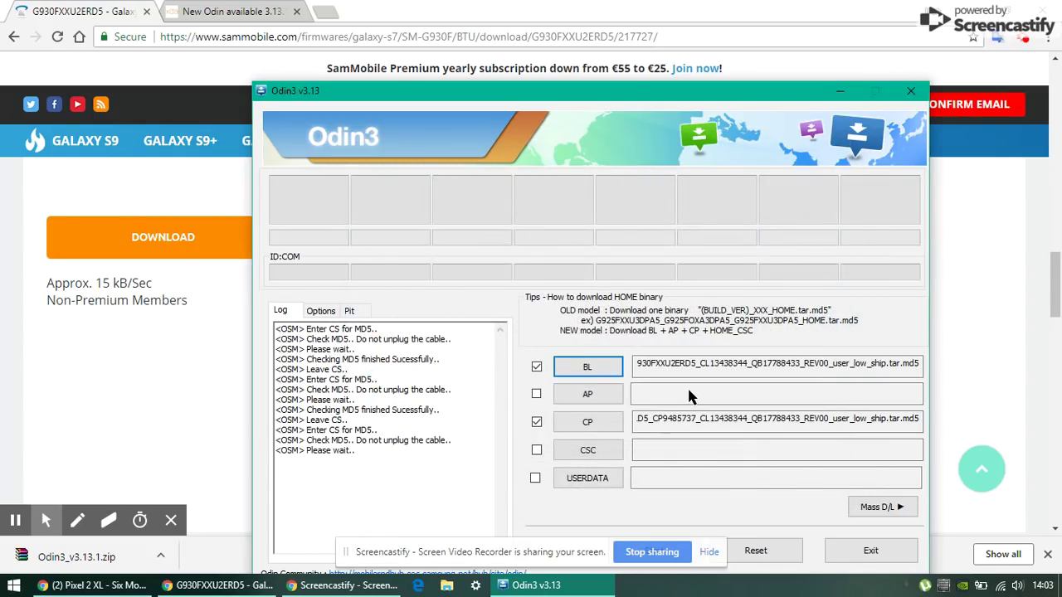
Select the AP_G930FXXU2ERD5 file for the AP slot and cancel the file selection
left_click(591, 401)
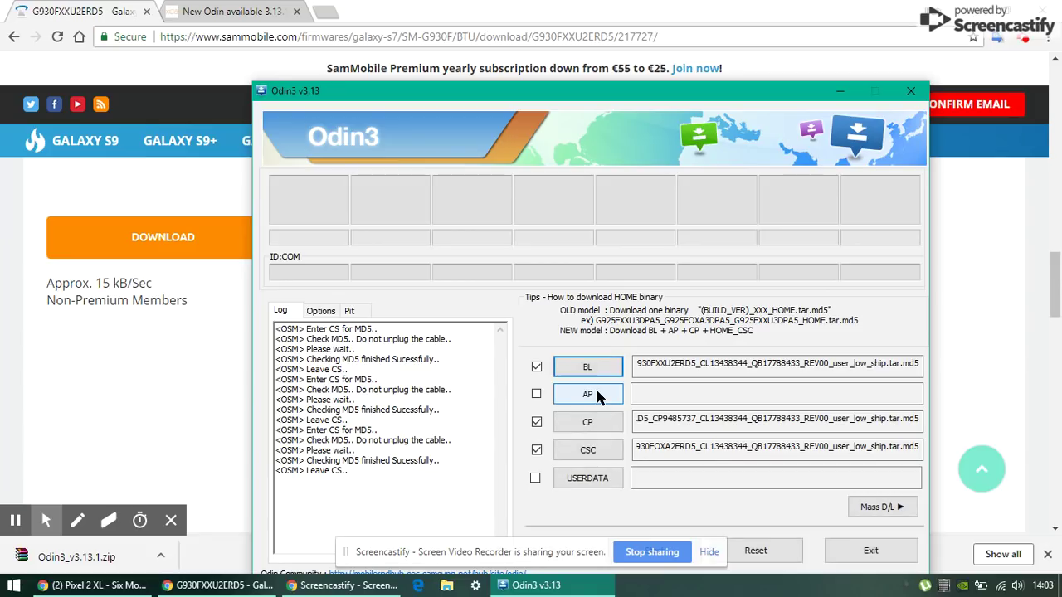
left_click(538, 324)
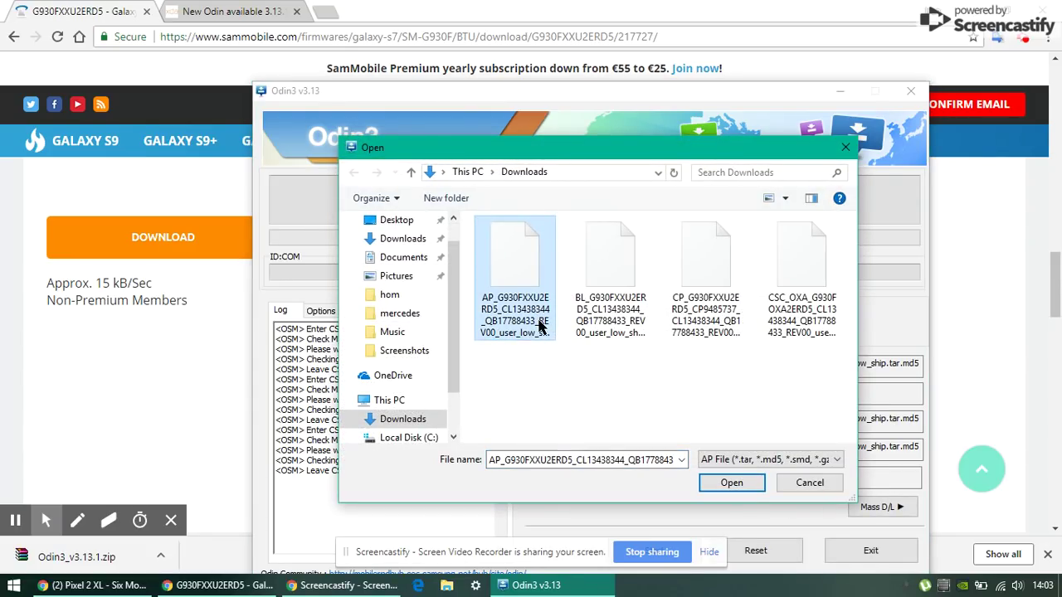
left_click(810, 483)
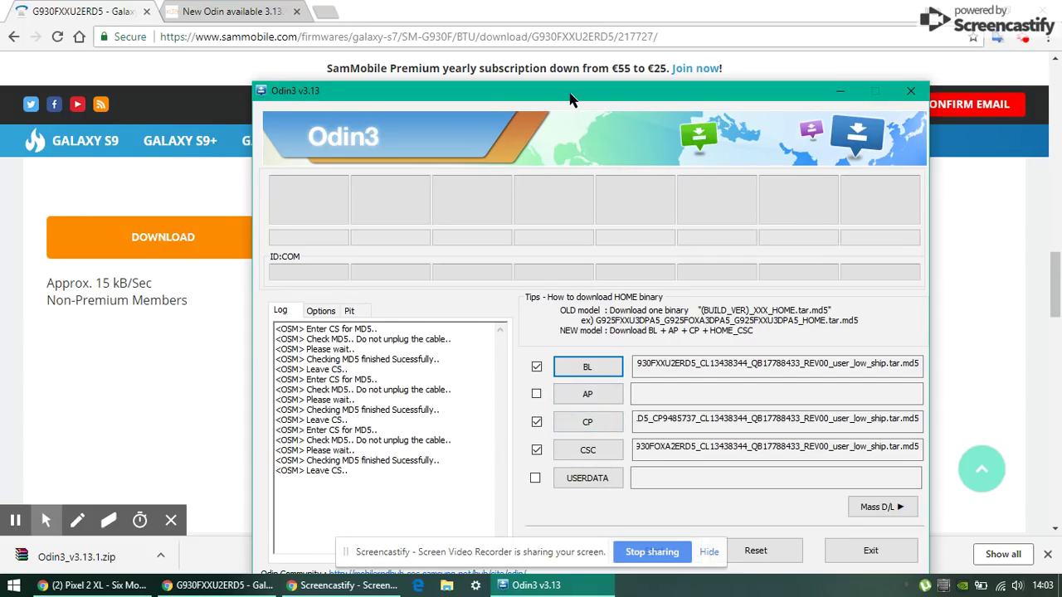
Move the Odin3 window up until its Start, Reset and Exit controls are fully on screen
left_click_drag(569, 98, 490, 63)
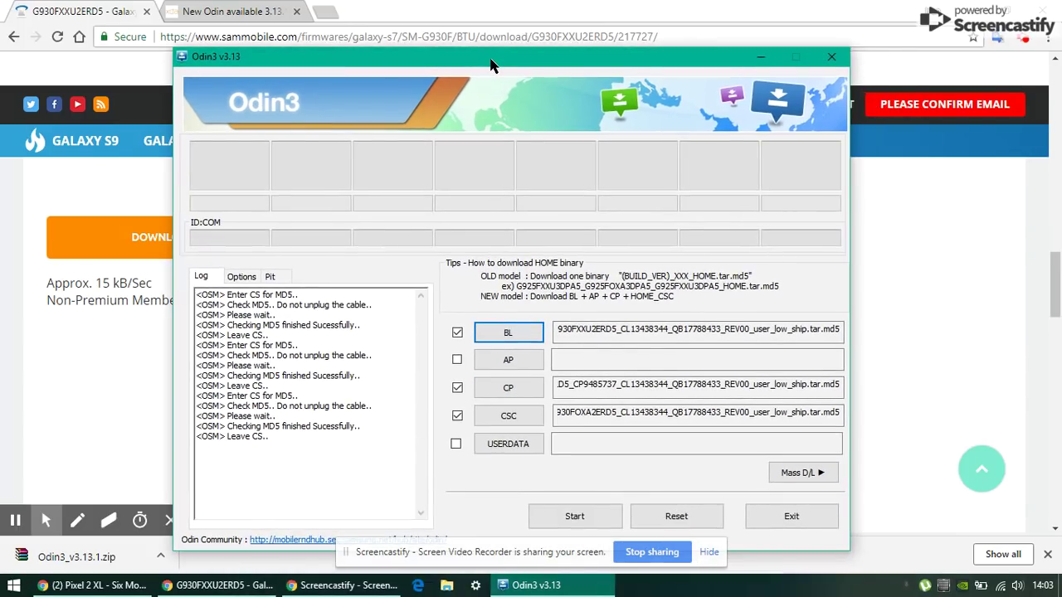
left_click(553, 358)
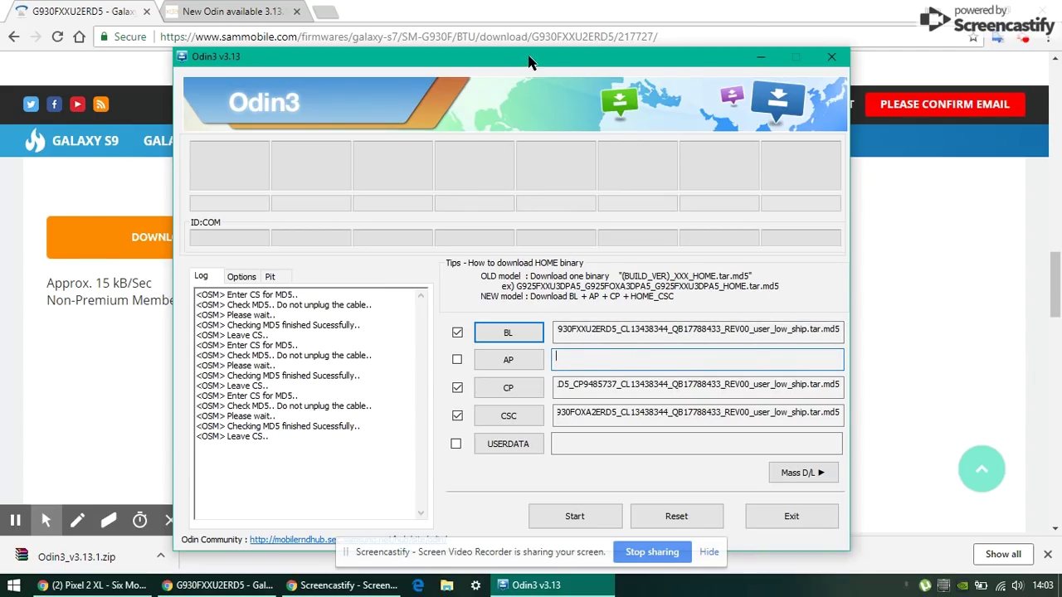
left_click(325, 13)
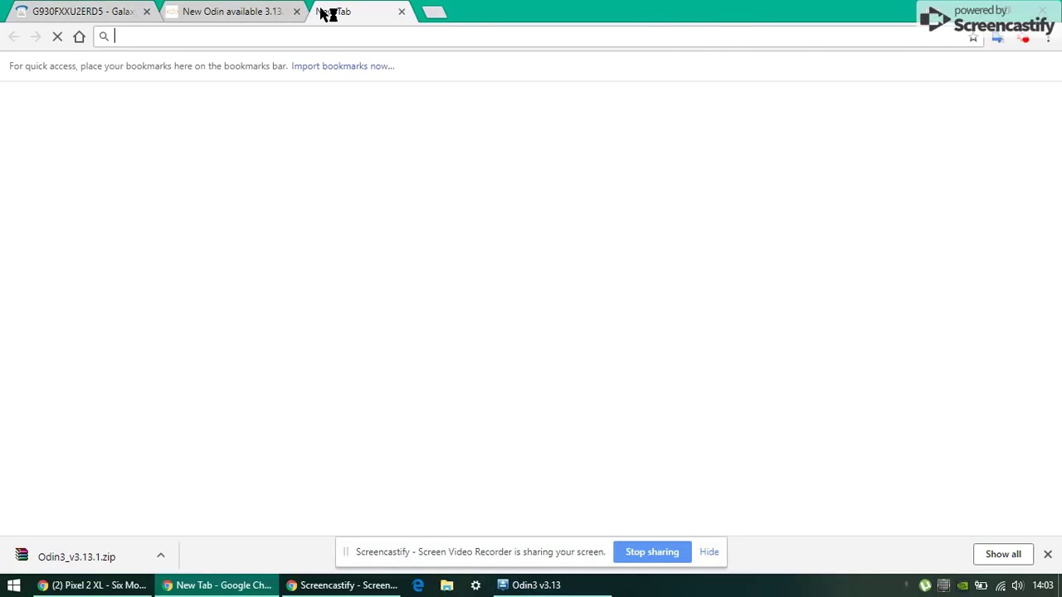
type("don")
key("BackSpace")
key("BackSpace")
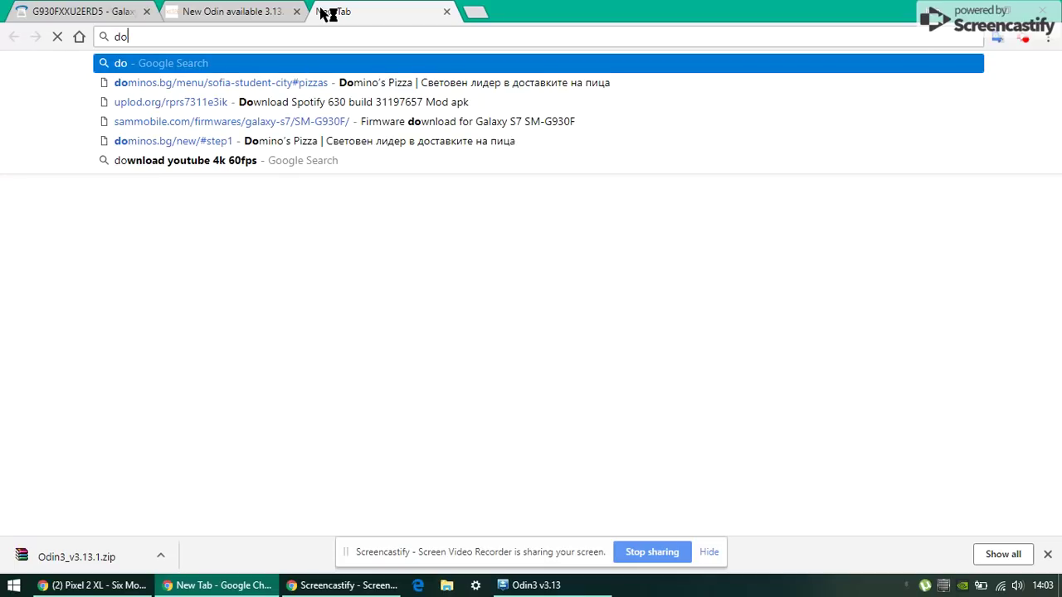
type("owdnloa")
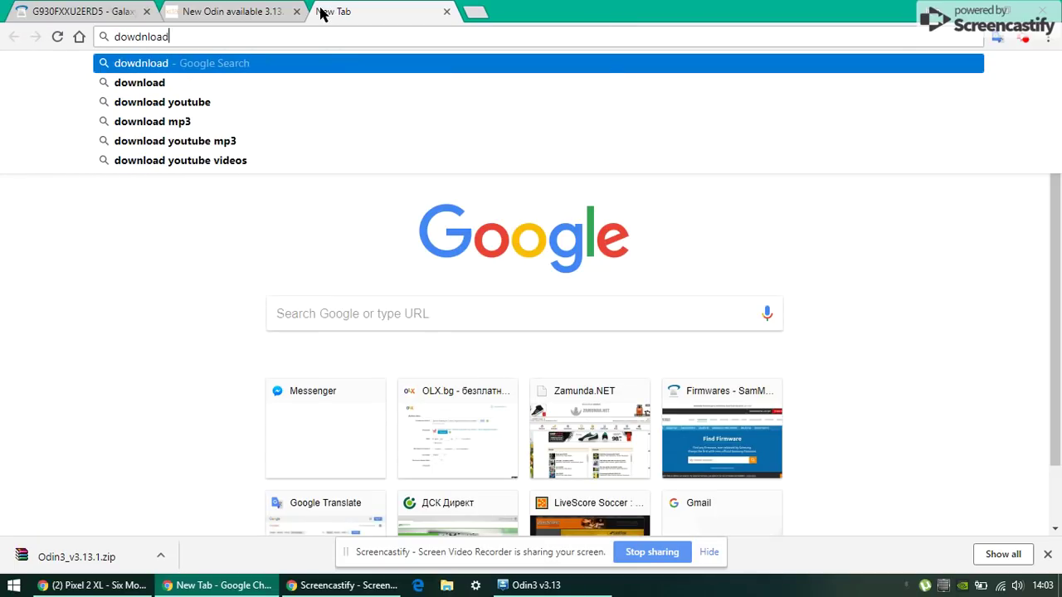
key("Escape")
key("ctrl+w")
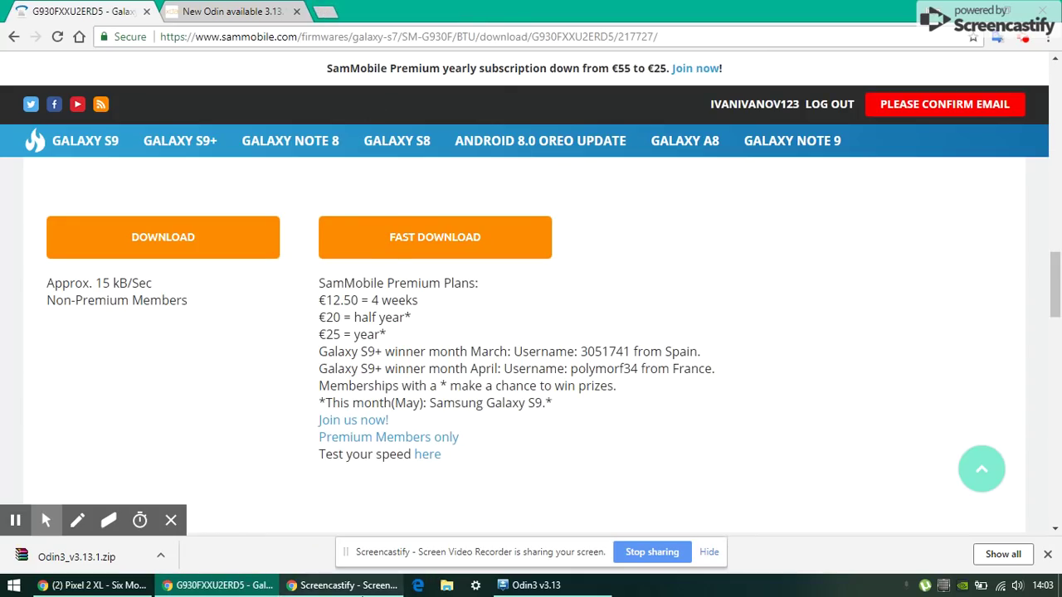
Switch to Odin3, review the files loaded in its slots, and minimize its window
left_click(512, 589)
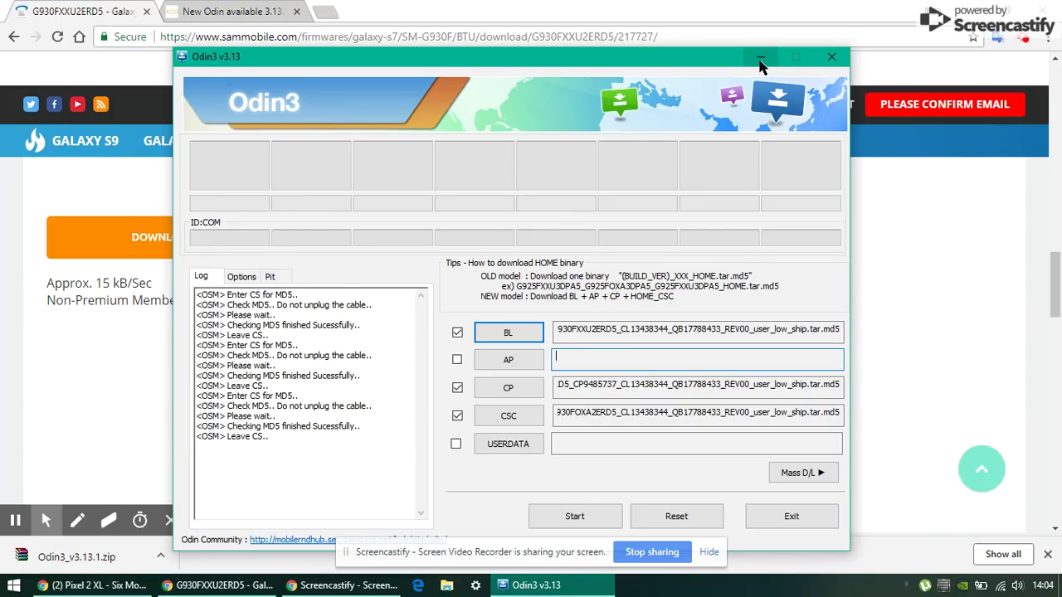
left_click(760, 58)
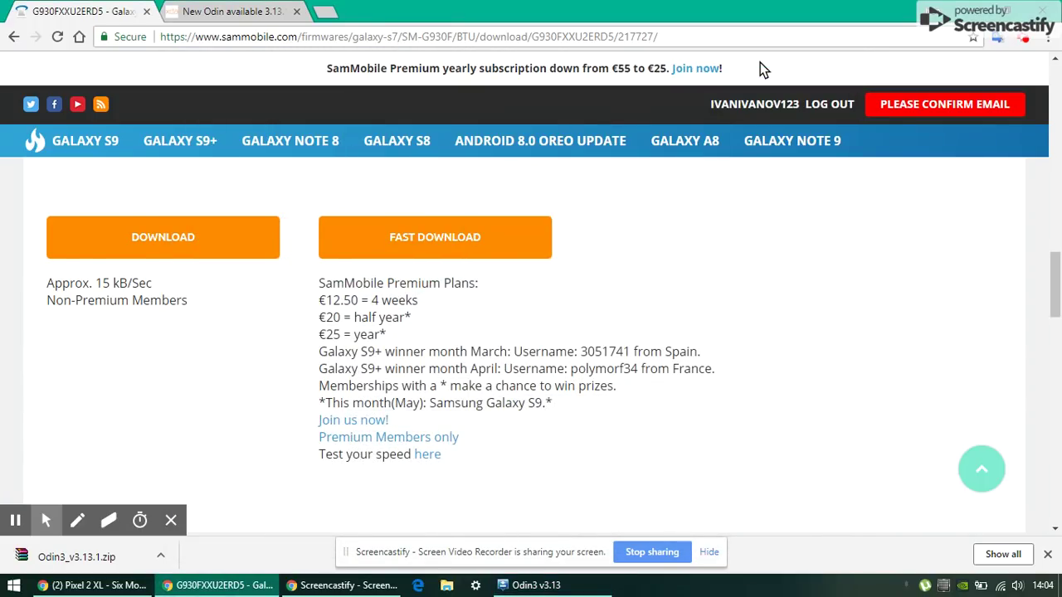